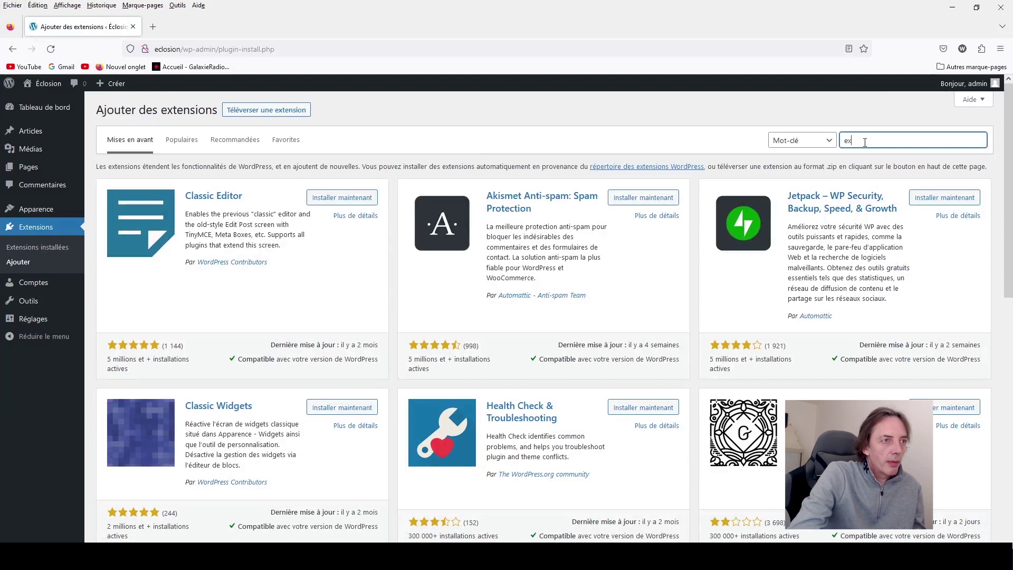
Search the extension directory for "ewww", then install and activate EWWW Image Optimizer.
{"action": "key", "text": "BackSpace"}
{"action": "key", "text": "BackSpace"}
{"action": "key", "text": "BackSpace"}
{"action": "type", "text": "www"}
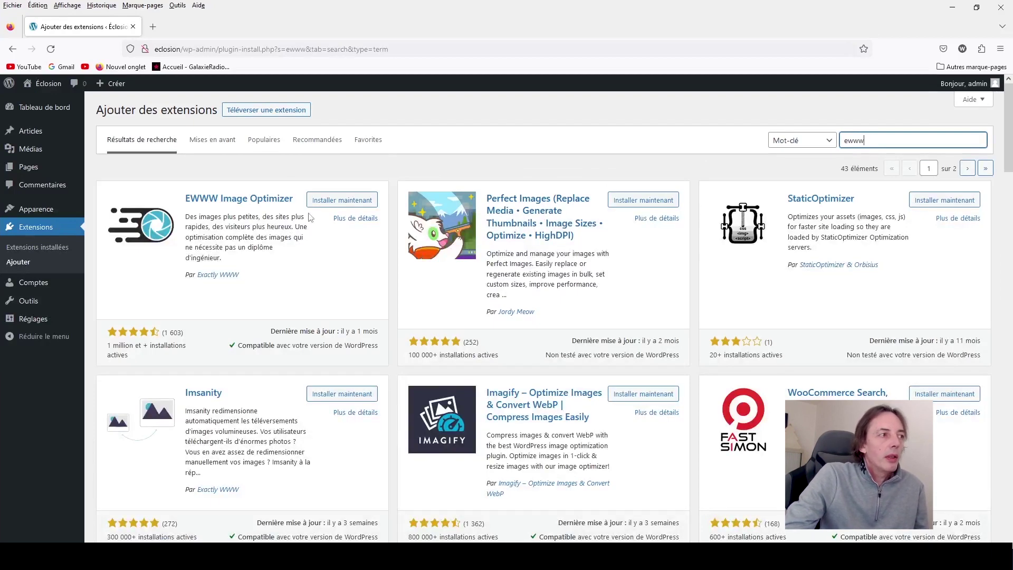
{"action": "left_click", "coordinate": [336, 203]}
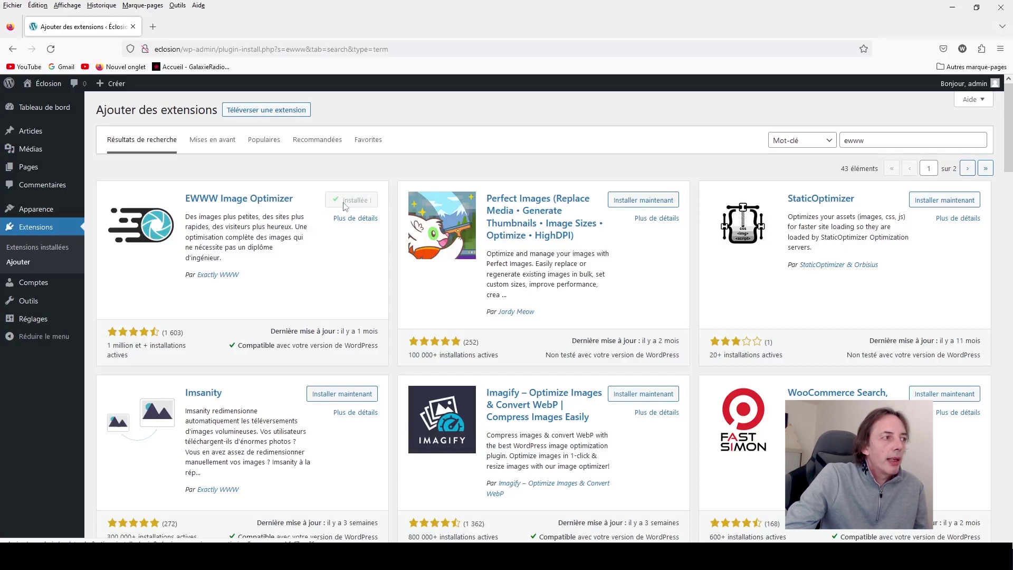
{"action": "left_click", "coordinate": [351, 201]}
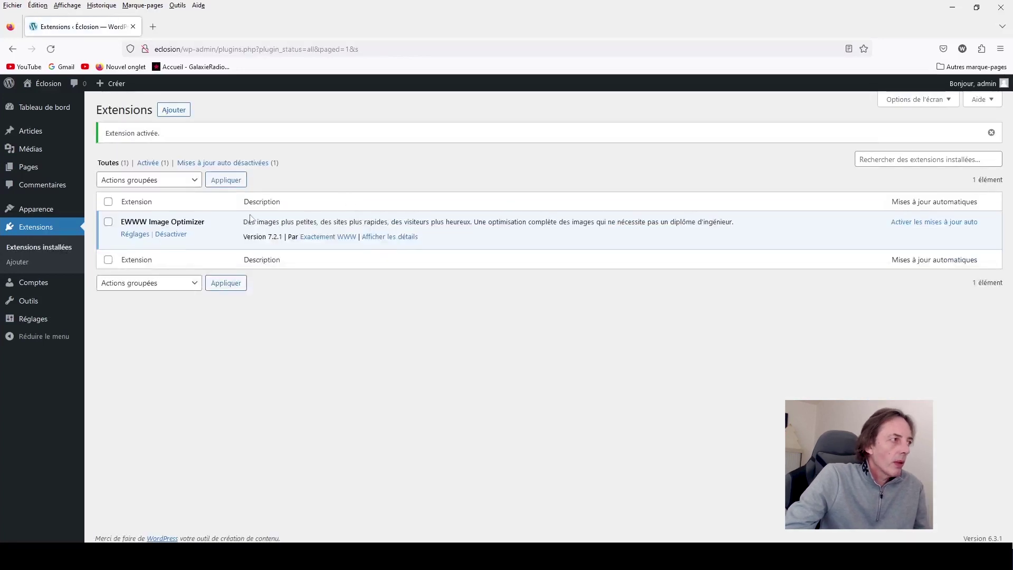
Open the EWWW Image Optimizer settings, skipping the setup wizard, and enable WebP conversion and lazy loading (Chargement différé).
{"action": "left_click", "coordinate": [135, 235]}
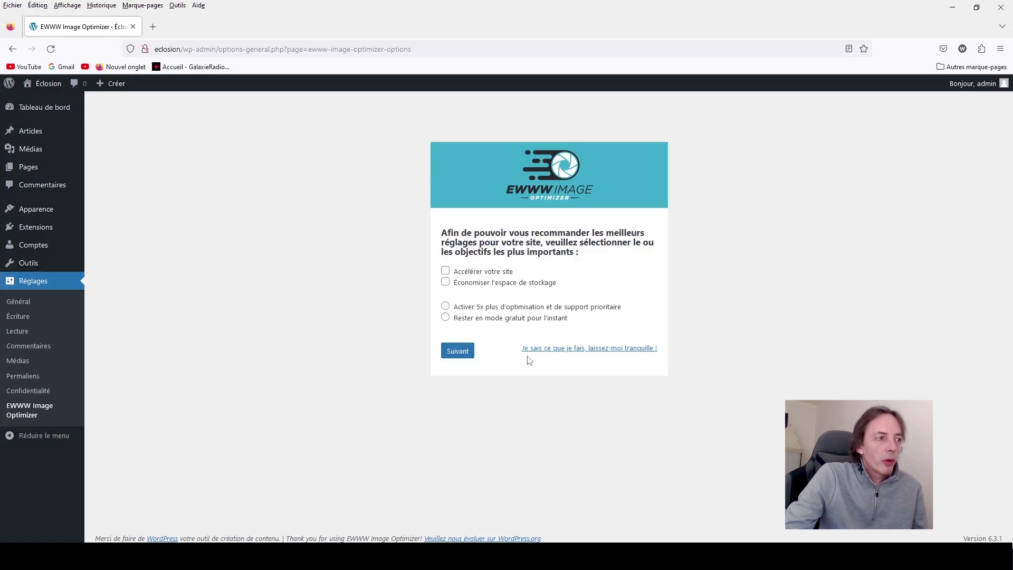
{"action": "left_click", "coordinate": [609, 353]}
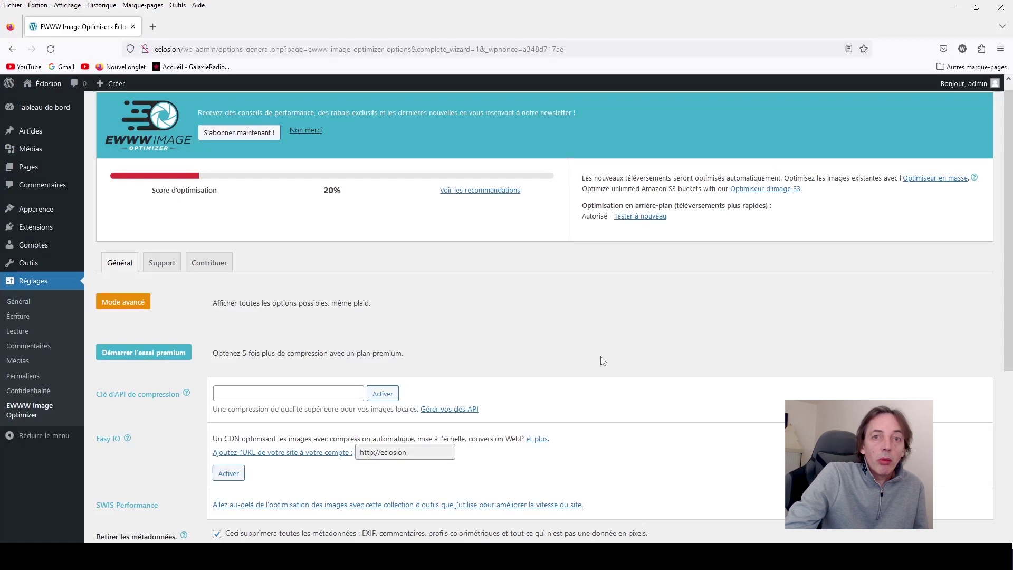
{"action": "scroll", "coordinate": [601, 357], "scroll_direction": "down", "scroll_amount": 4}
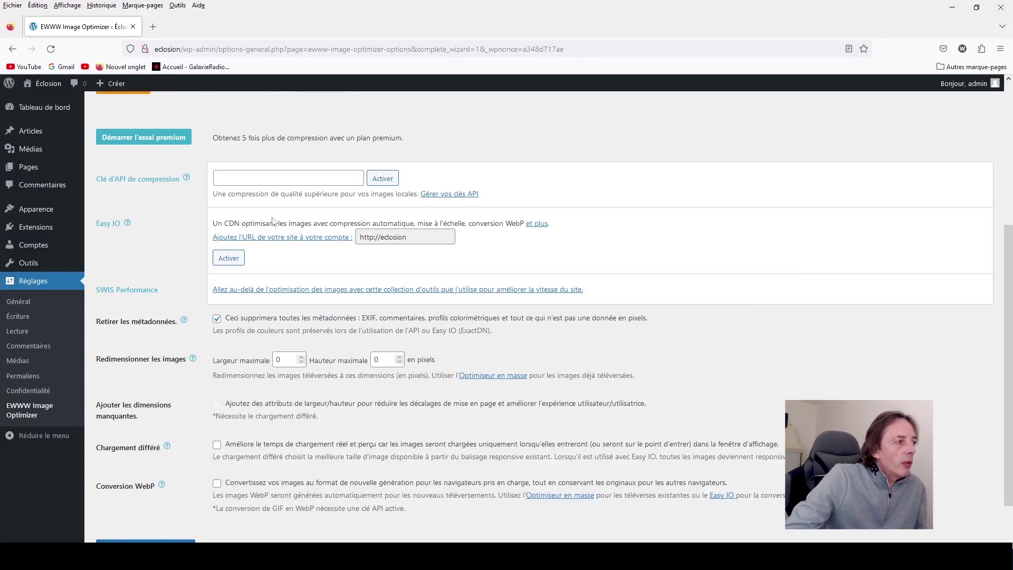
{"action": "scroll", "coordinate": [306, 440], "scroll_direction": "down", "scroll_amount": 2}
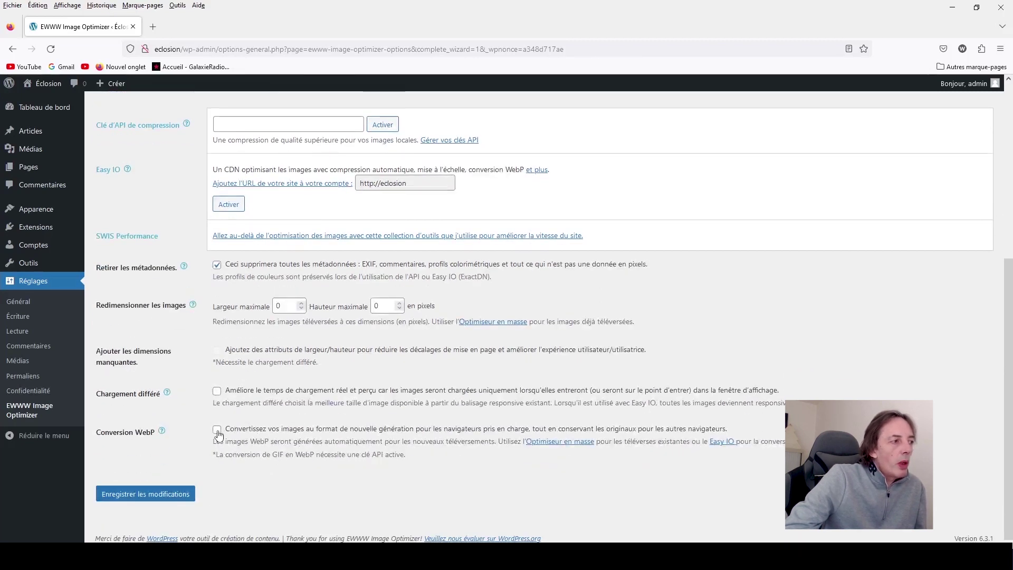
{"action": "left_click", "coordinate": [217, 432]}
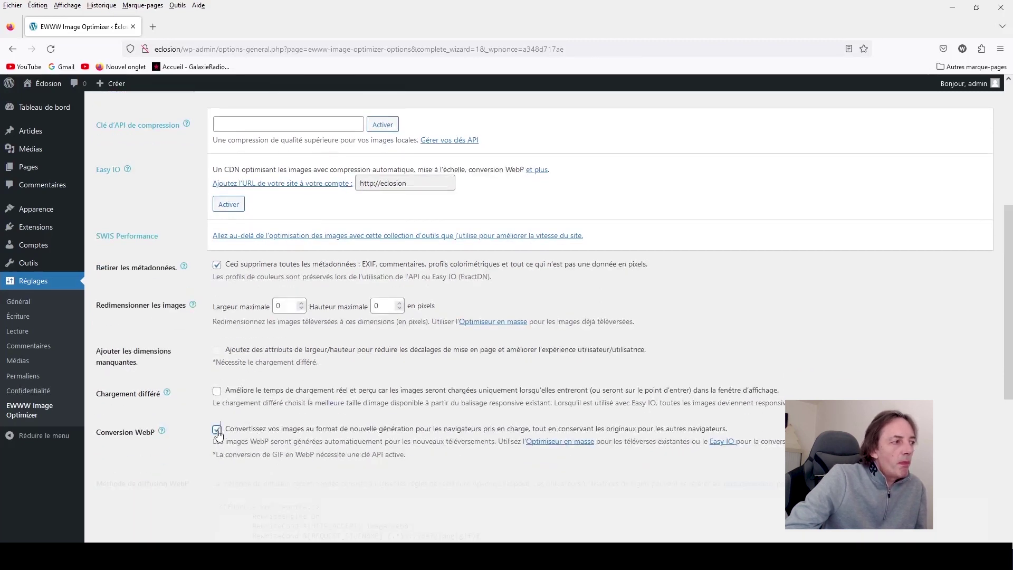
{"action": "left_click", "coordinate": [216, 392]}
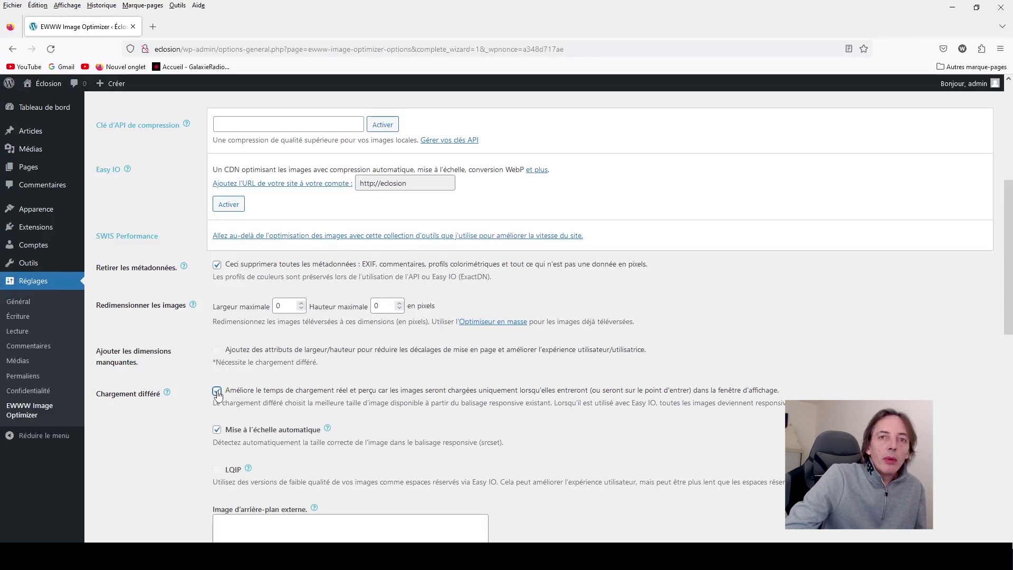
Insert the Apache rewrite rules for the WebP delivery method.
{"action": "scroll", "coordinate": [316, 391], "scroll_direction": "down", "scroll_amount": 4}
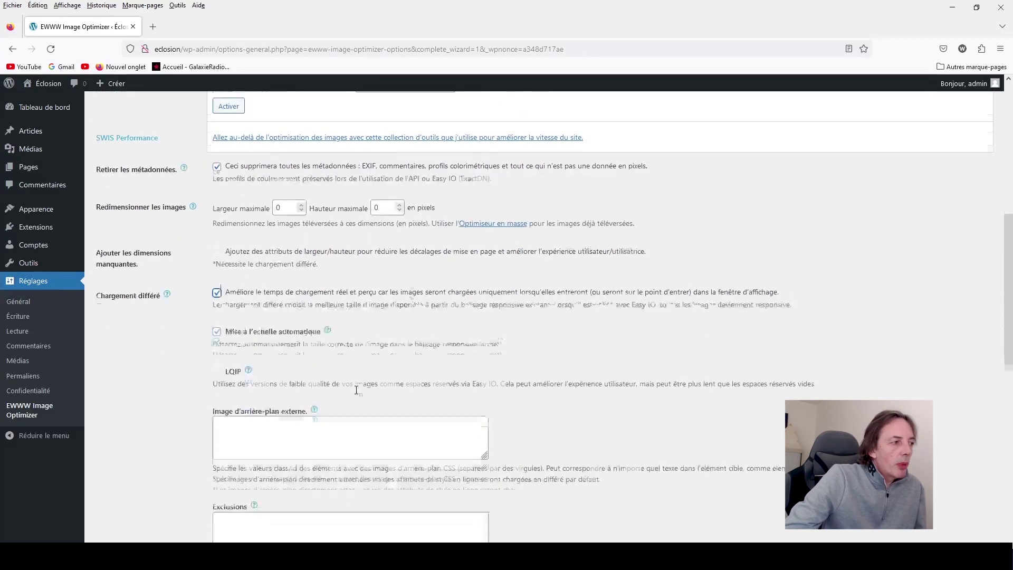
{"action": "scroll", "coordinate": [364, 385], "scroll_direction": "down", "scroll_amount": 4}
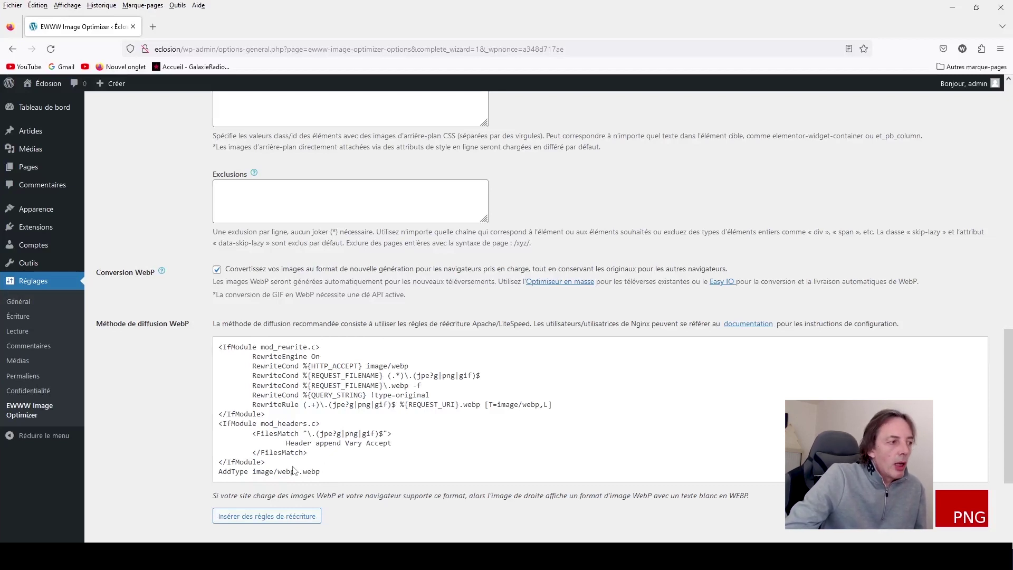
{"action": "left_click", "coordinate": [243, 518]}
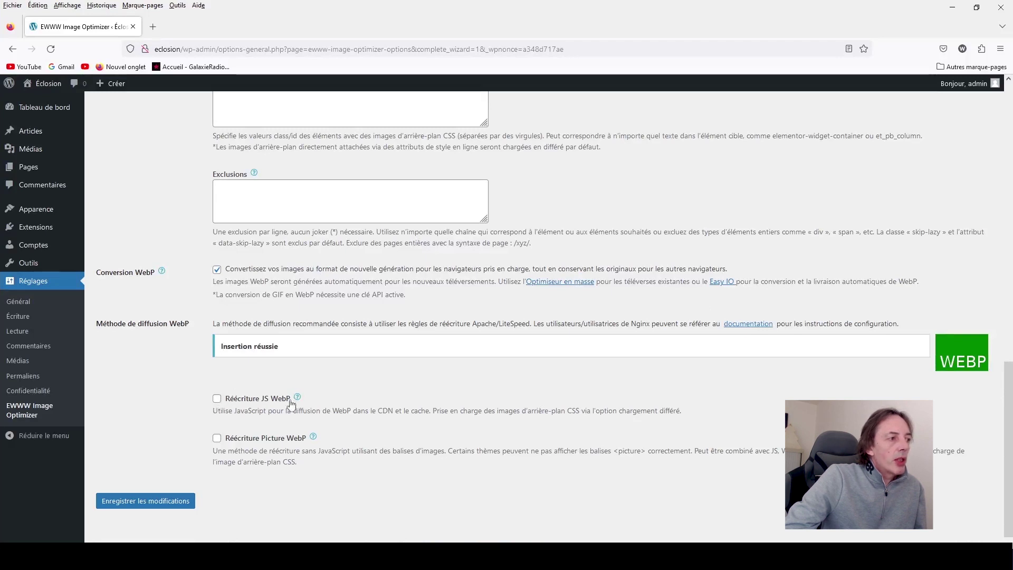
Enable both Réécriture JS WebP and Réécriture Picture WebP, and save the optimizer settings.
{"action": "left_click", "coordinate": [217, 397]}
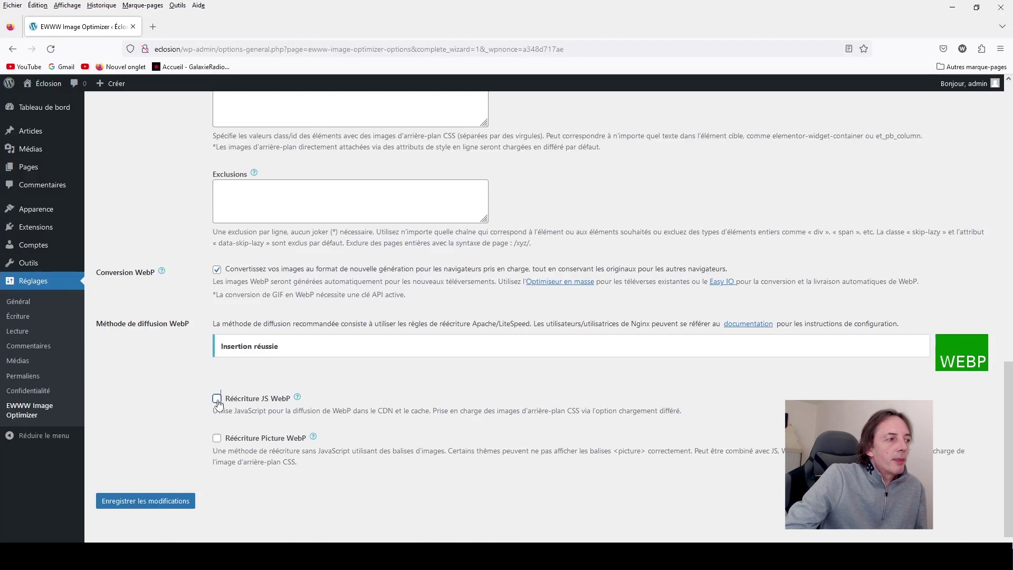
{"action": "left_click", "coordinate": [217, 438]}
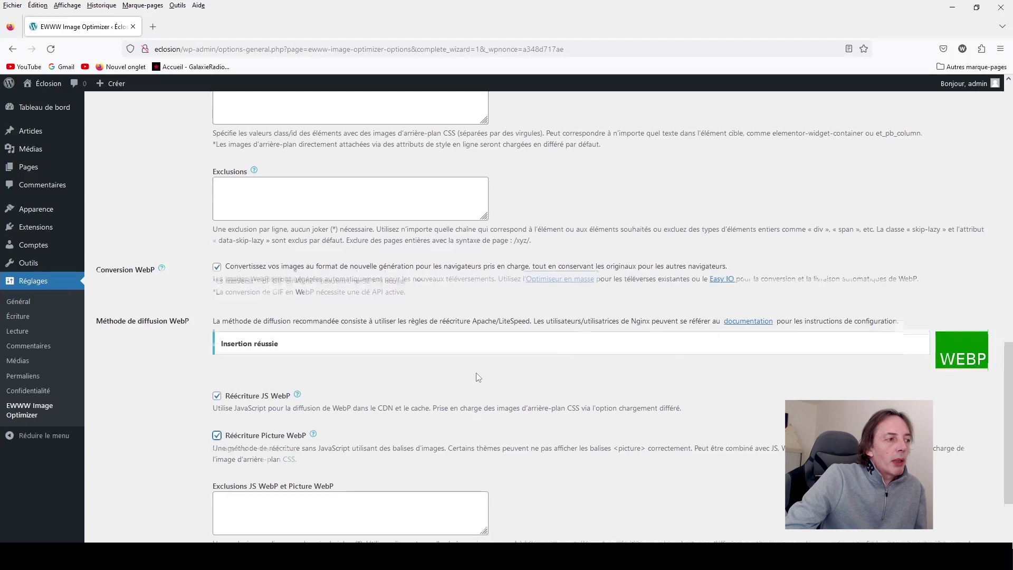
{"action": "scroll", "coordinate": [478, 377], "scroll_direction": "down", "scroll_amount": 2}
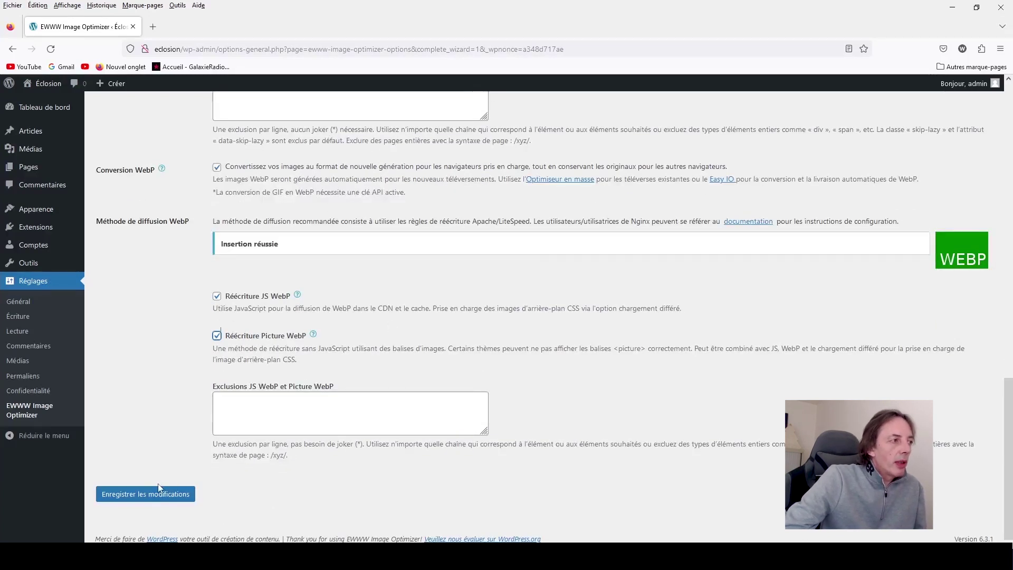
{"action": "left_click", "coordinate": [147, 499]}
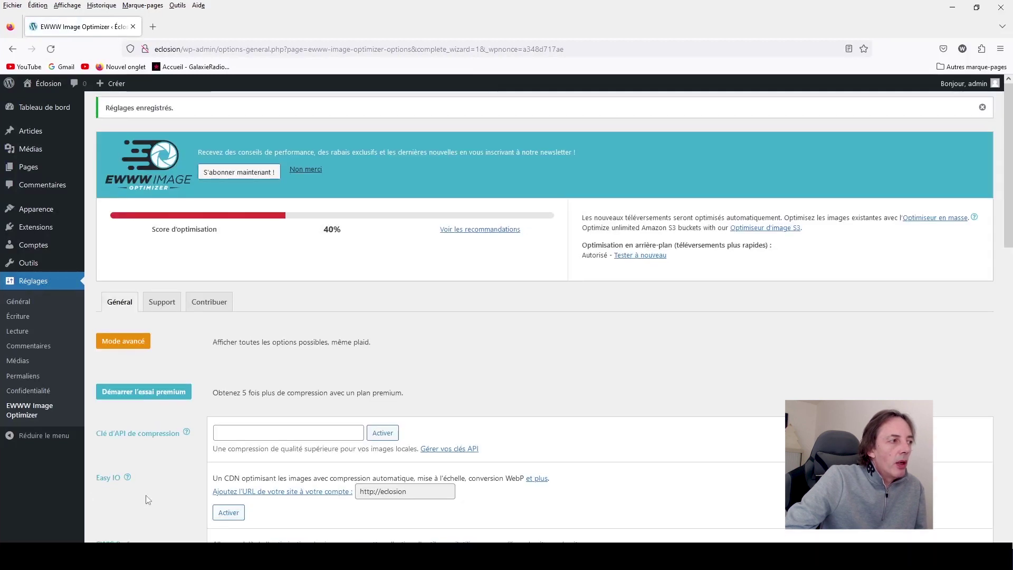
Enable adding missing image dimensions (Ajouter les dimensions manquantes) and save the optimizer settings.
{"action": "scroll", "coordinate": [148, 499], "scroll_direction": "down", "scroll_amount": 4}
{"action": "scroll", "coordinate": [146, 494], "scroll_direction": "down", "scroll_amount": 2}
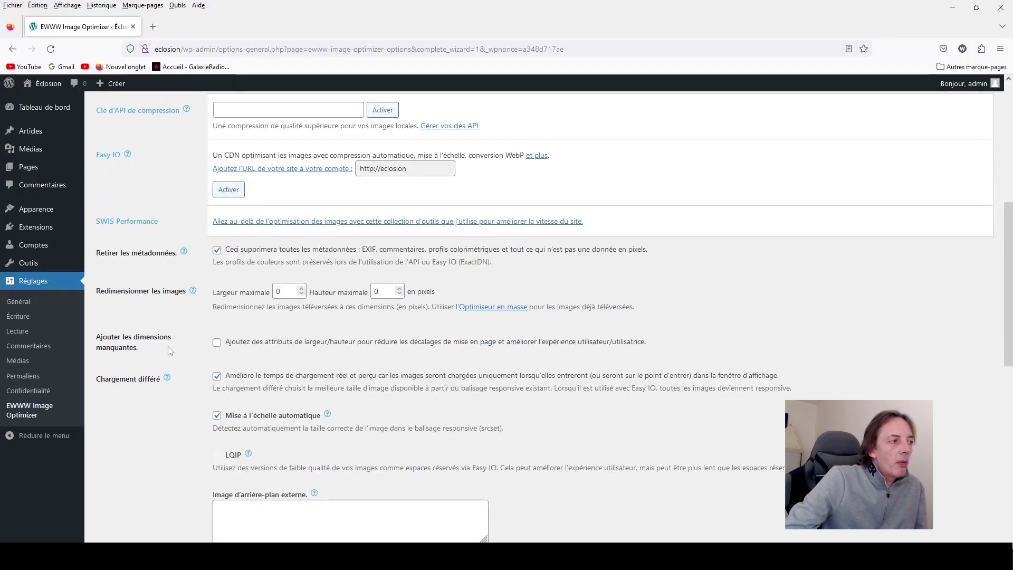
{"action": "left_click", "coordinate": [217, 343]}
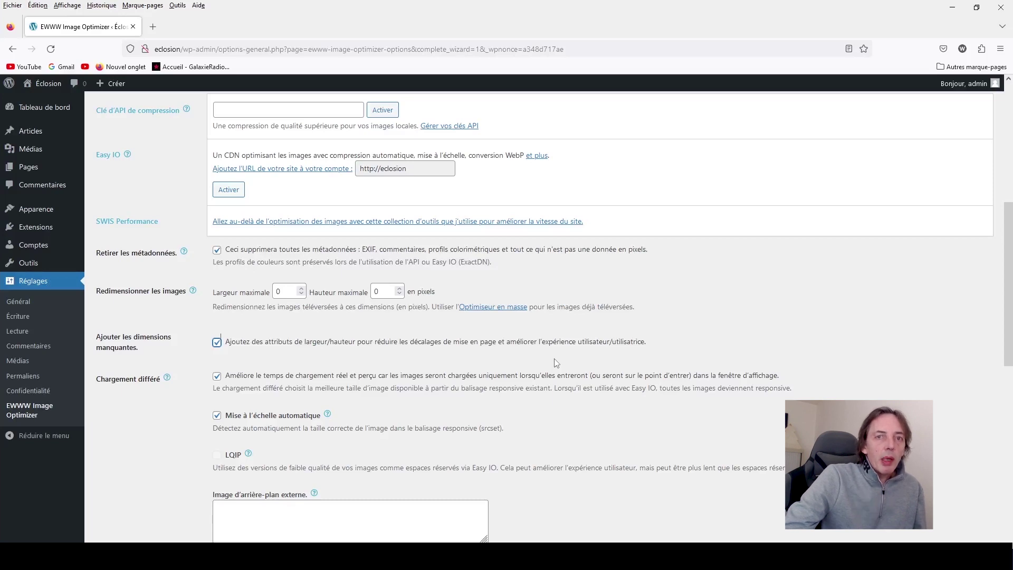
{"action": "scroll", "coordinate": [554, 359], "scroll_direction": "down", "scroll_amount": 1}
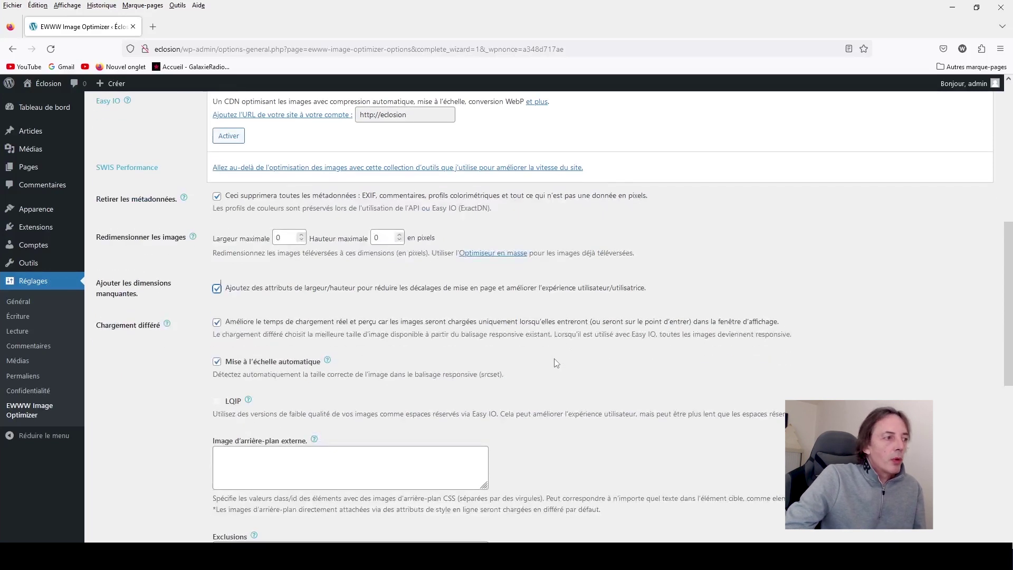
{"action": "scroll", "coordinate": [554, 360], "scroll_direction": "down", "scroll_amount": 4}
{"action": "scroll", "coordinate": [555, 363], "scroll_direction": "down", "scroll_amount": 4}
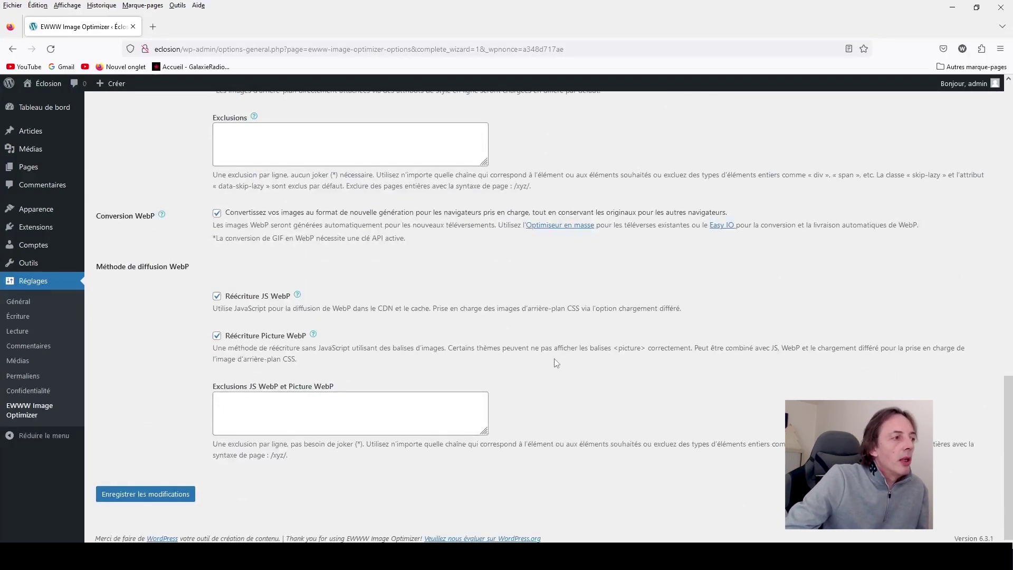
{"action": "scroll", "coordinate": [556, 363], "scroll_direction": "up", "scroll_amount": 7}
{"action": "scroll", "coordinate": [556, 363], "scroll_direction": "down", "scroll_amount": 7}
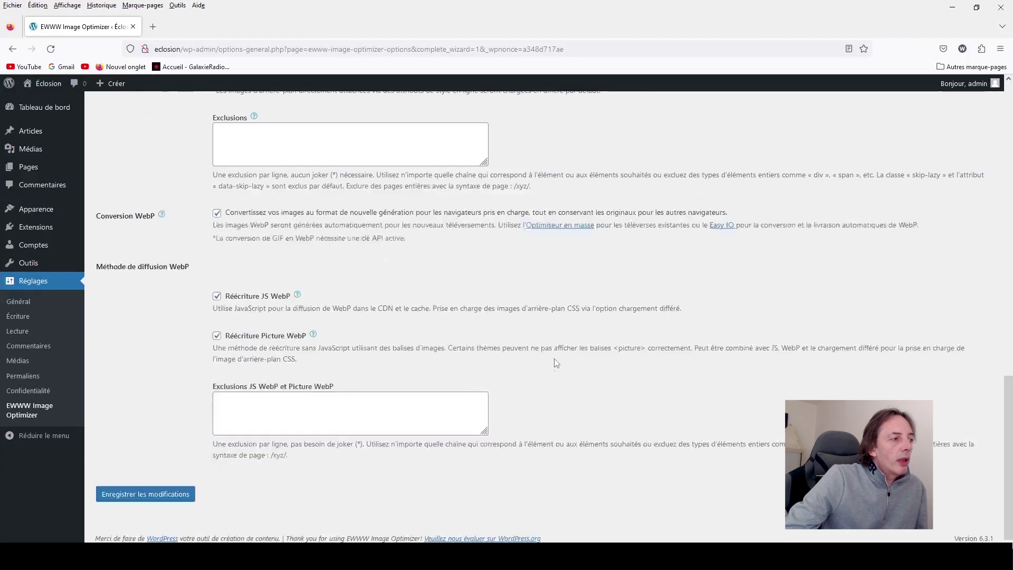
{"action": "left_click", "coordinate": [156, 495]}
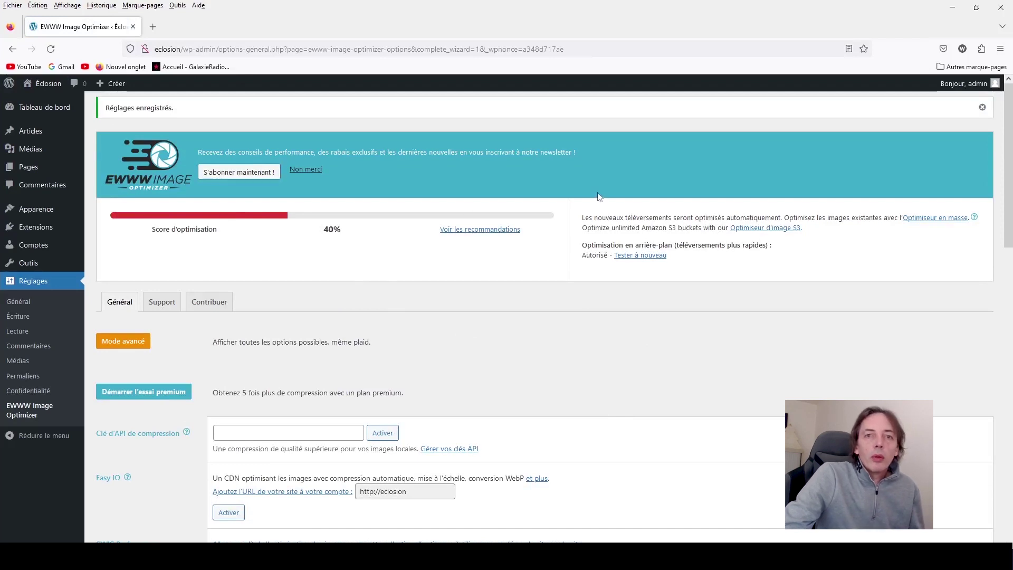
{"action": "scroll", "coordinate": [584, 315], "scroll_direction": "down", "scroll_amount": 5}
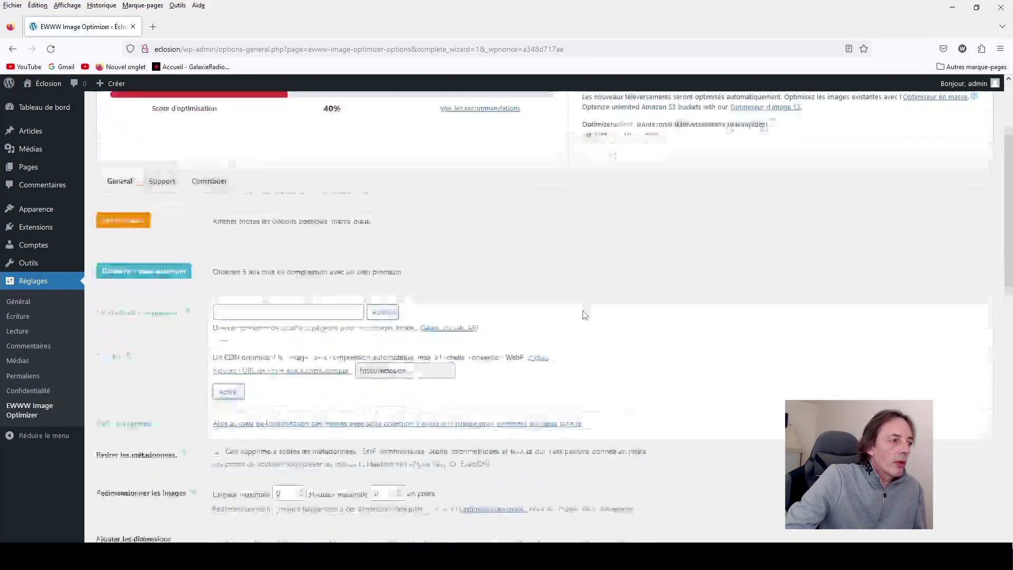
{"action": "scroll", "coordinate": [583, 311], "scroll_direction": "down", "scroll_amount": 7}
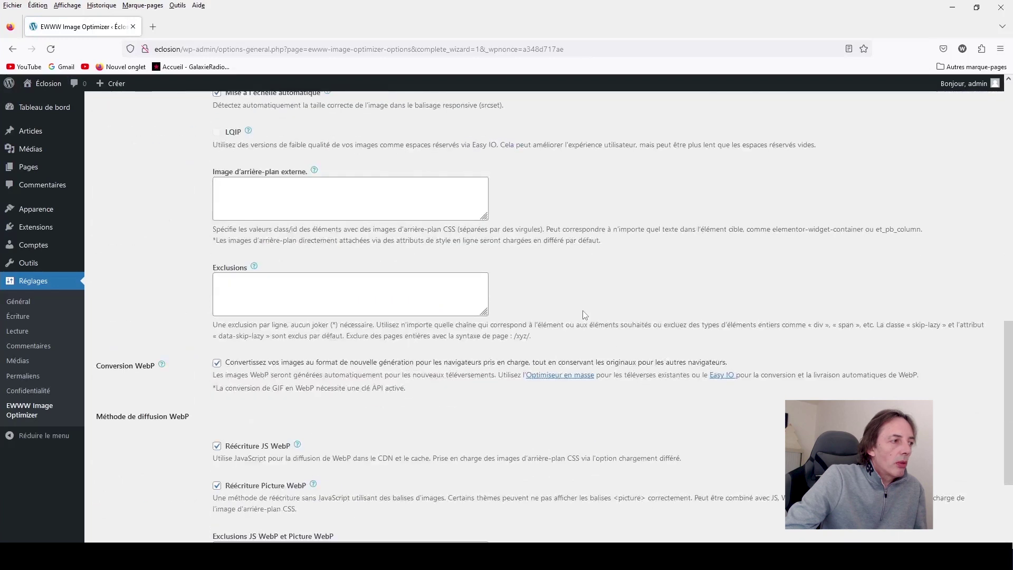
{"action": "scroll", "coordinate": [584, 311], "scroll_direction": "up", "scroll_amount": 6}
{"action": "scroll", "coordinate": [583, 311], "scroll_direction": "up", "scroll_amount": 6}
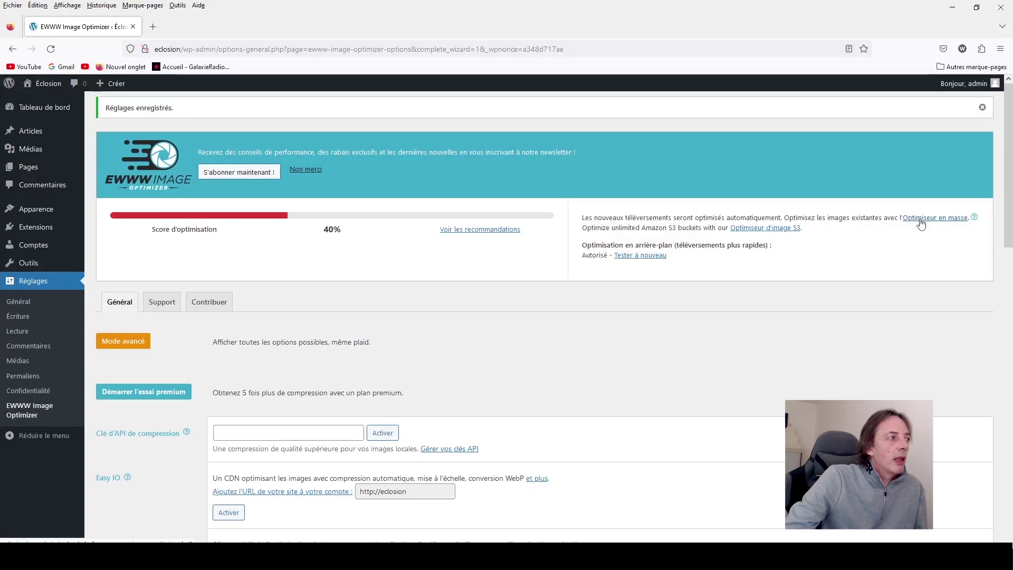
Scan the media library for unoptimized images with the bulk optimizer and optimize all the images found.
{"action": "mouse_move", "coordinate": [42, 153]}
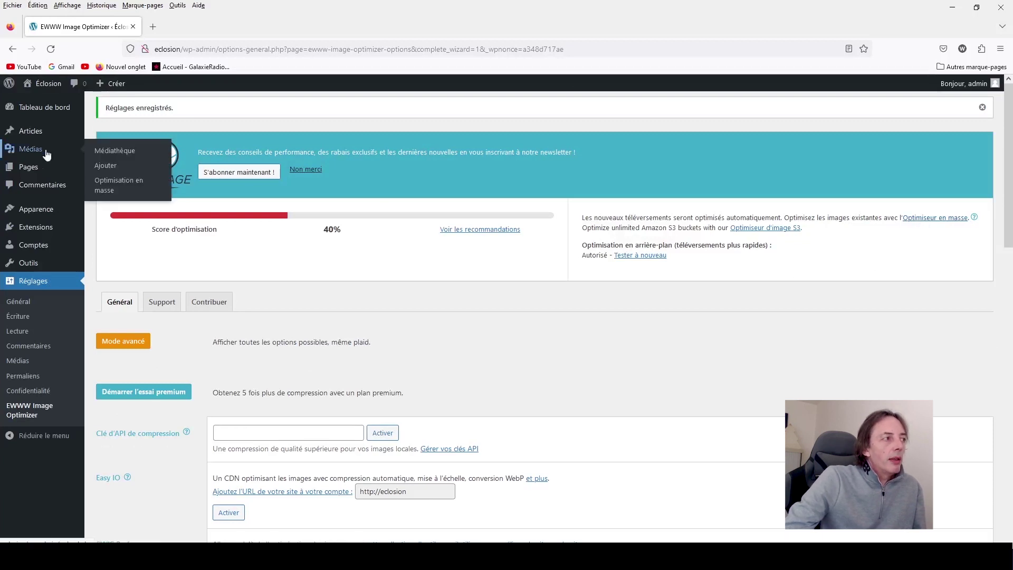
{"action": "left_click", "coordinate": [106, 188]}
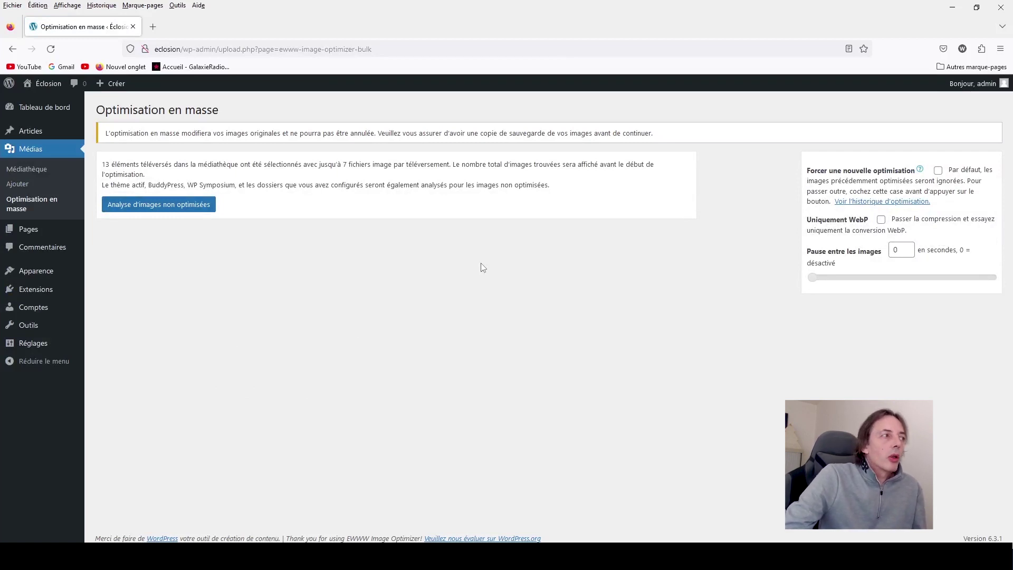
{"action": "left_click", "coordinate": [206, 210]}
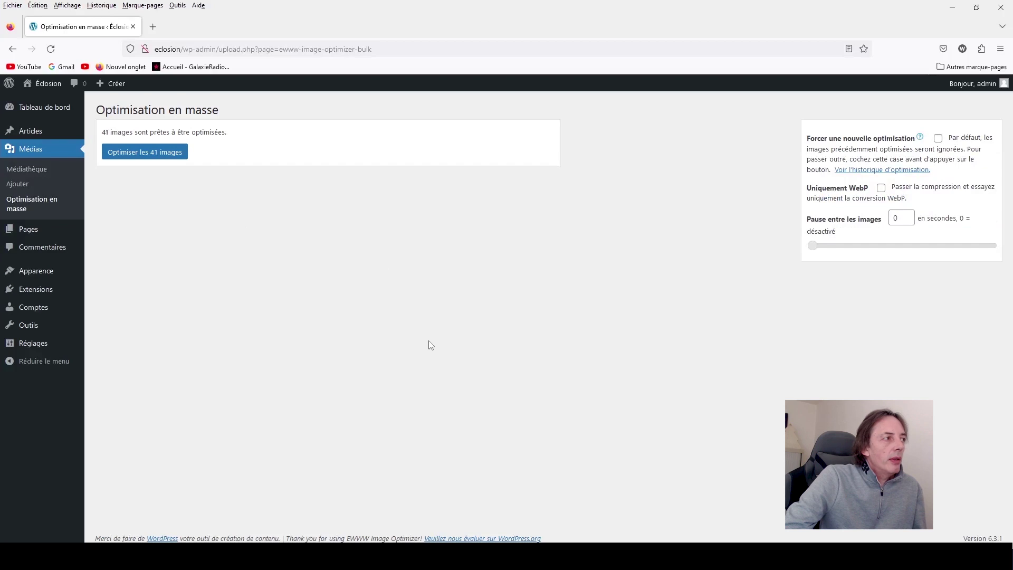
{"action": "left_click", "coordinate": [139, 155]}
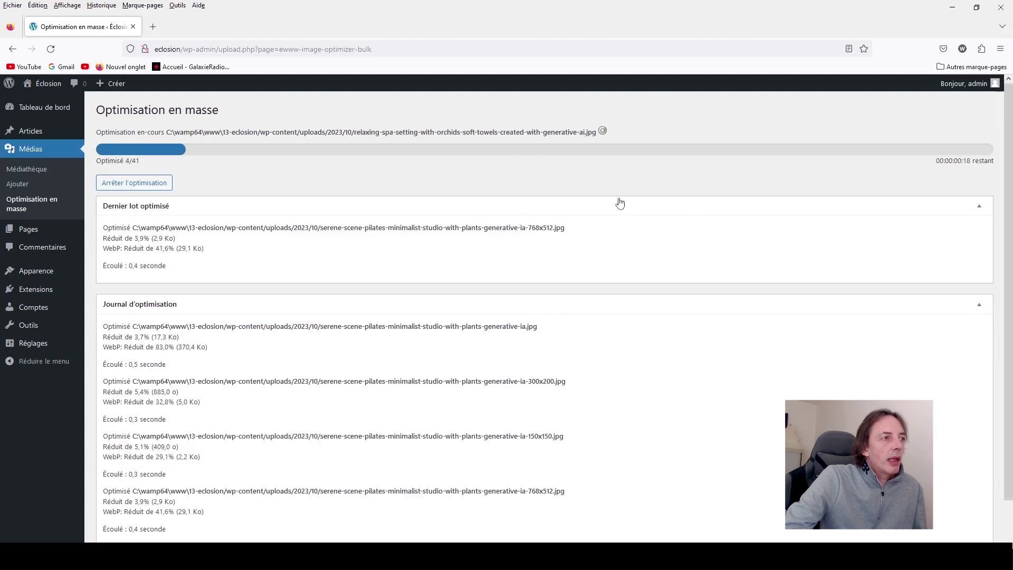
Examine the optimization log for the compression and WebP size reductions of each image, including lucie.jpg.
{"action": "scroll", "coordinate": [619, 203], "scroll_direction": "down", "scroll_amount": 2}
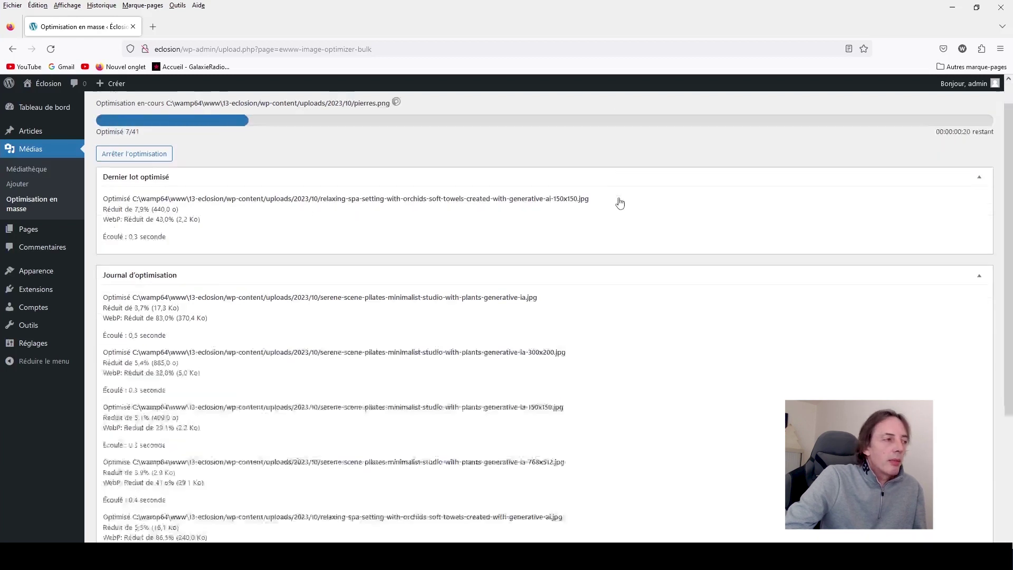
{"action": "scroll", "coordinate": [611, 200], "scroll_direction": "down", "scroll_amount": 4}
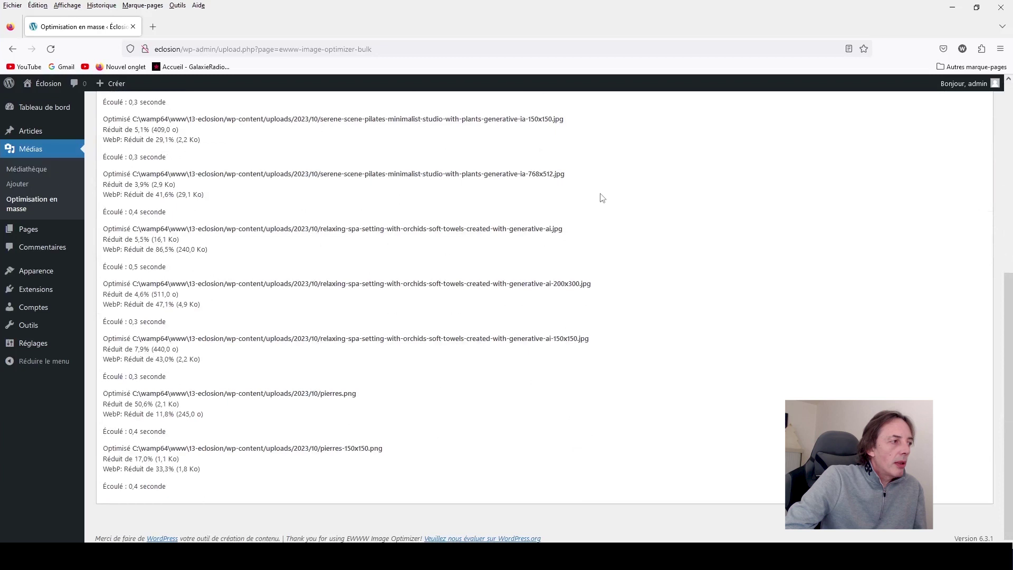
{"action": "scroll", "coordinate": [321, 424], "scroll_direction": "down", "scroll_amount": 2}
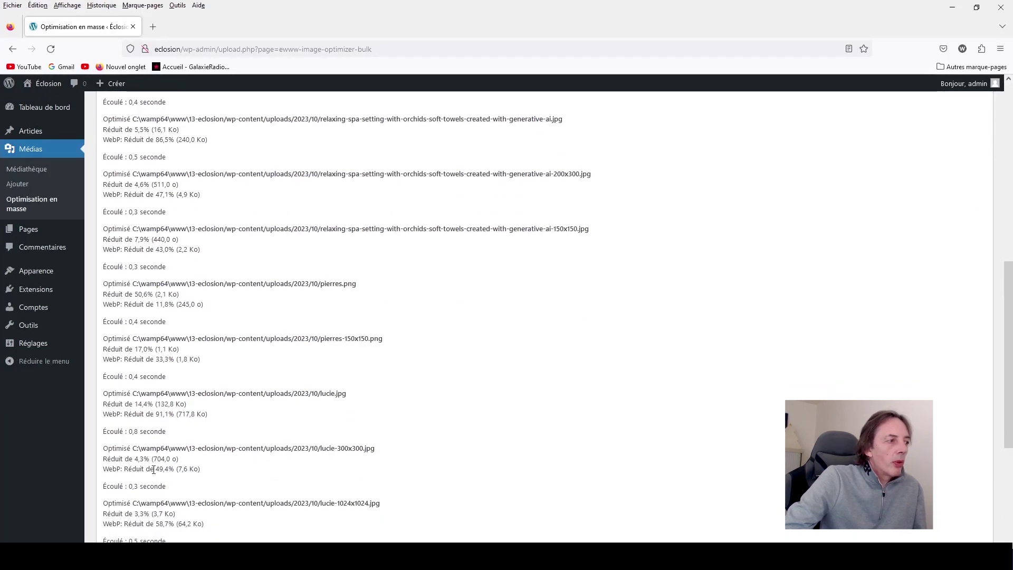
{"action": "left_click_drag", "start_coordinate": [163, 468], "coordinate": [176, 469]}
{"action": "scroll", "coordinate": [180, 464], "scroll_direction": "down", "scroll_amount": 1}
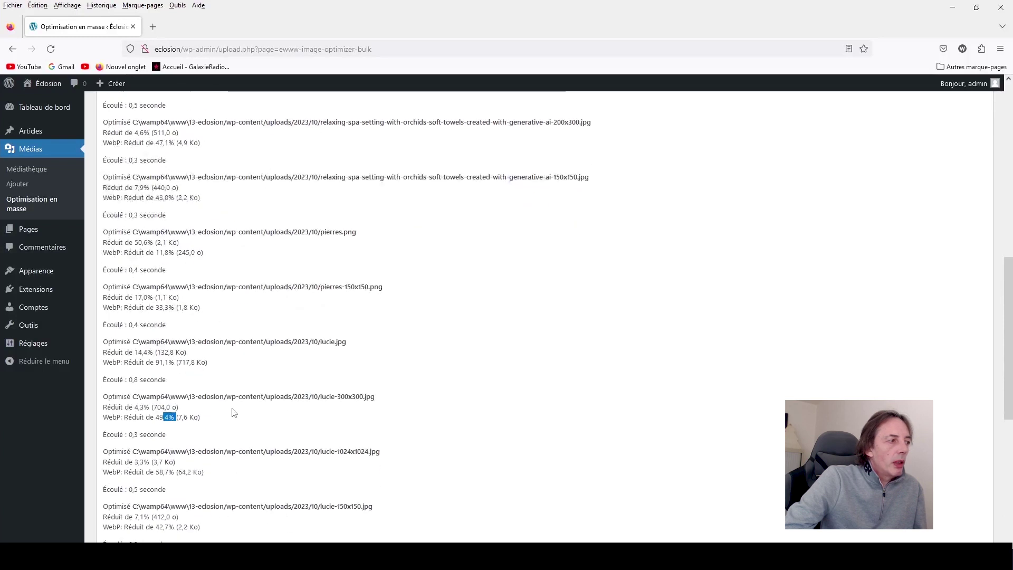
{"action": "left_click_drag", "start_coordinate": [157, 360], "coordinate": [172, 360]}
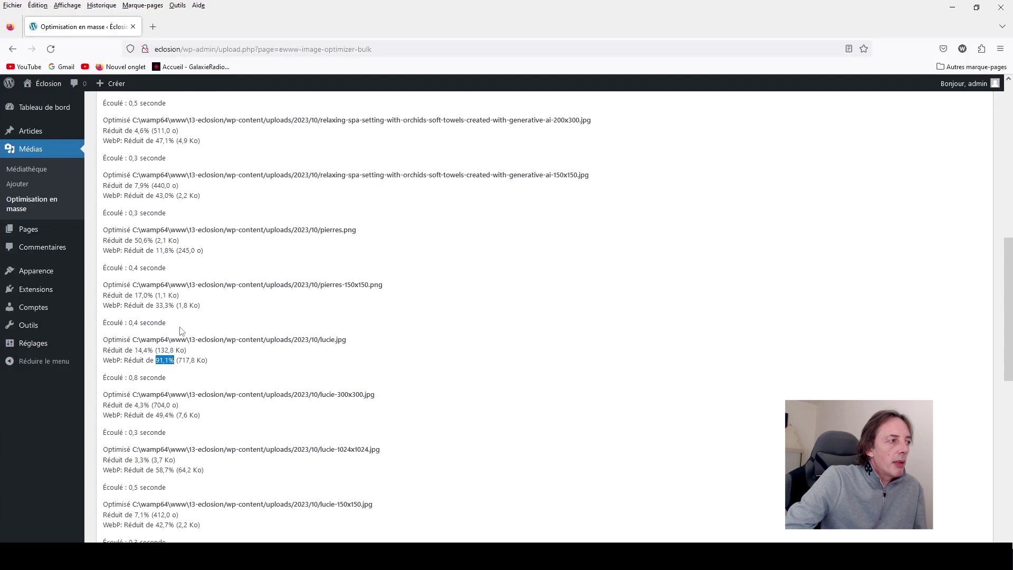
{"action": "scroll", "coordinate": [180, 331], "scroll_direction": "down", "scroll_amount": 10}
{"action": "scroll", "coordinate": [182, 332], "scroll_direction": "down", "scroll_amount": 1}
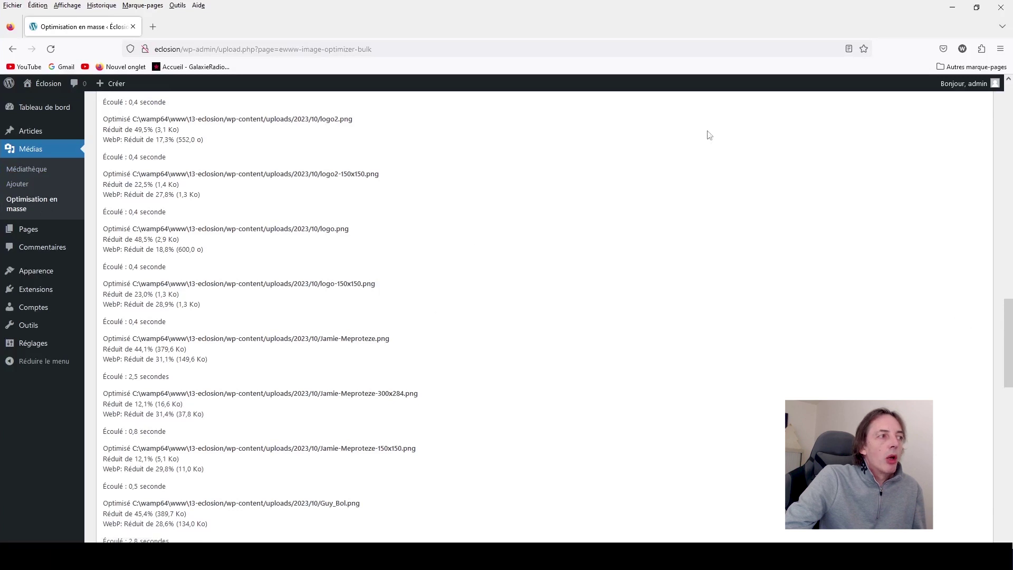
{"action": "scroll", "coordinate": [880, 374], "scroll_direction": "down", "scroll_amount": 15}
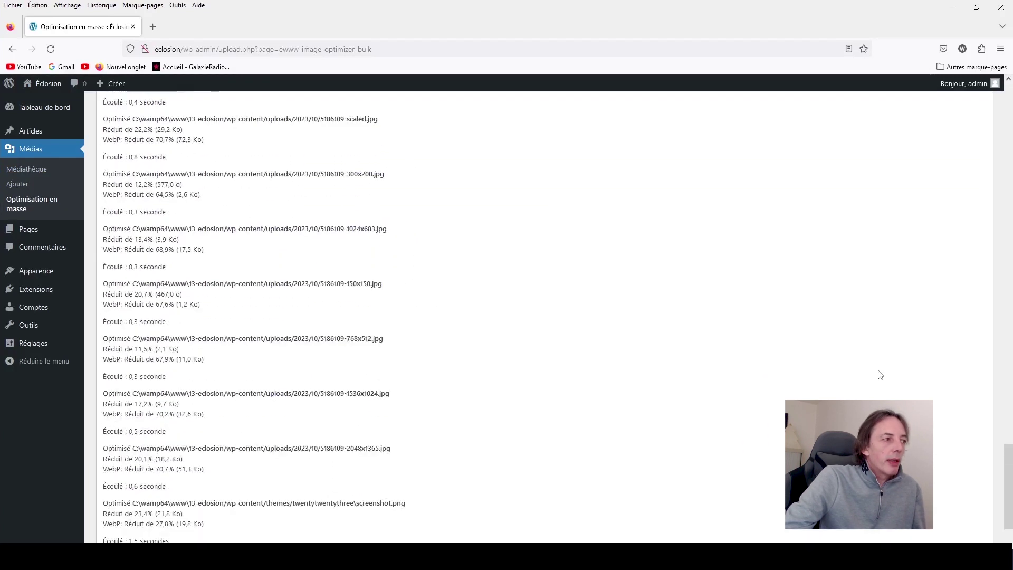
{"action": "scroll", "coordinate": [880, 375], "scroll_direction": "up", "scroll_amount": 15}
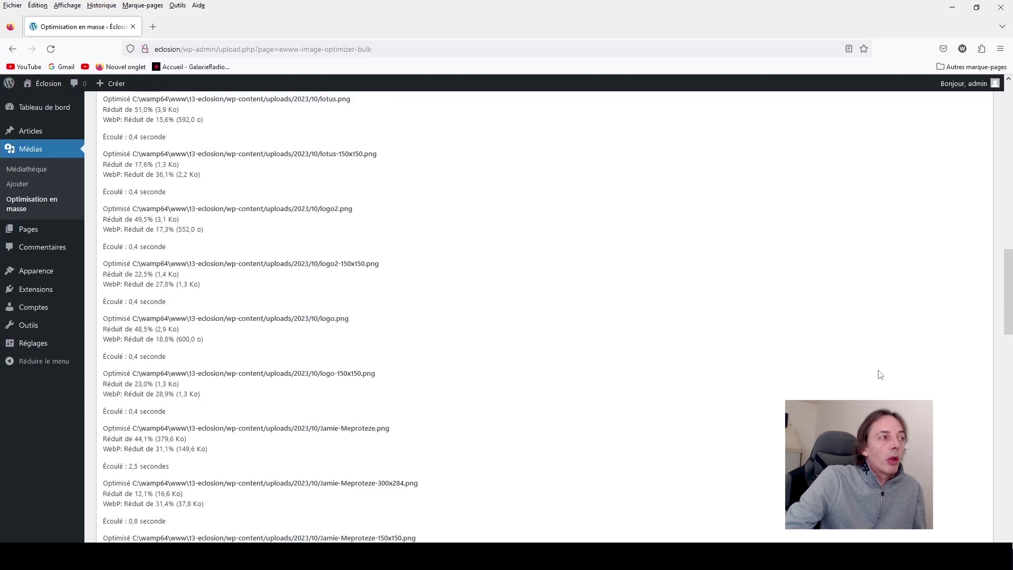
{"action": "scroll", "coordinate": [880, 375], "scroll_direction": "up", "scroll_amount": 6}
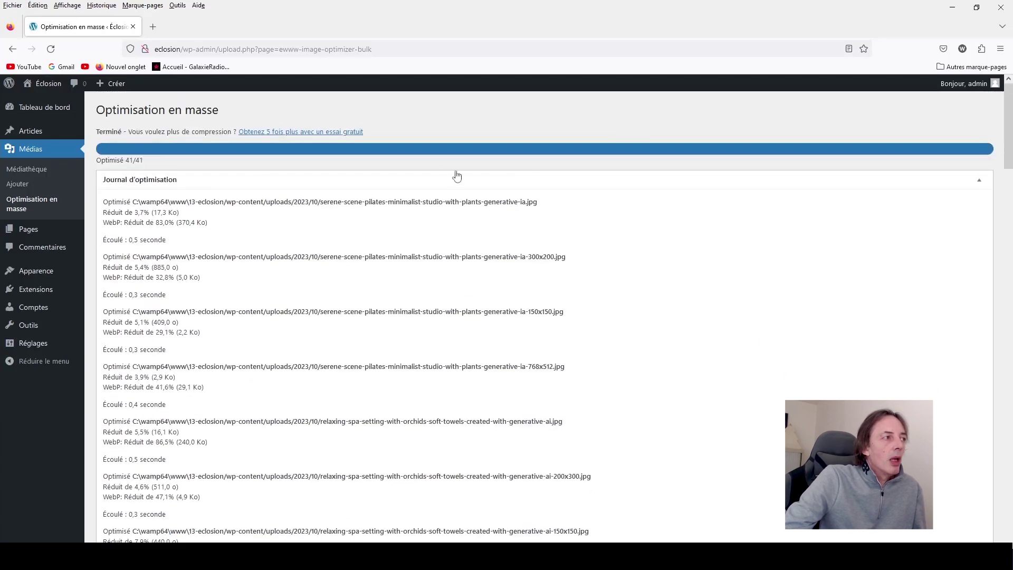
Open the list of installed extensions.
{"action": "left_click", "coordinate": [36, 289]}
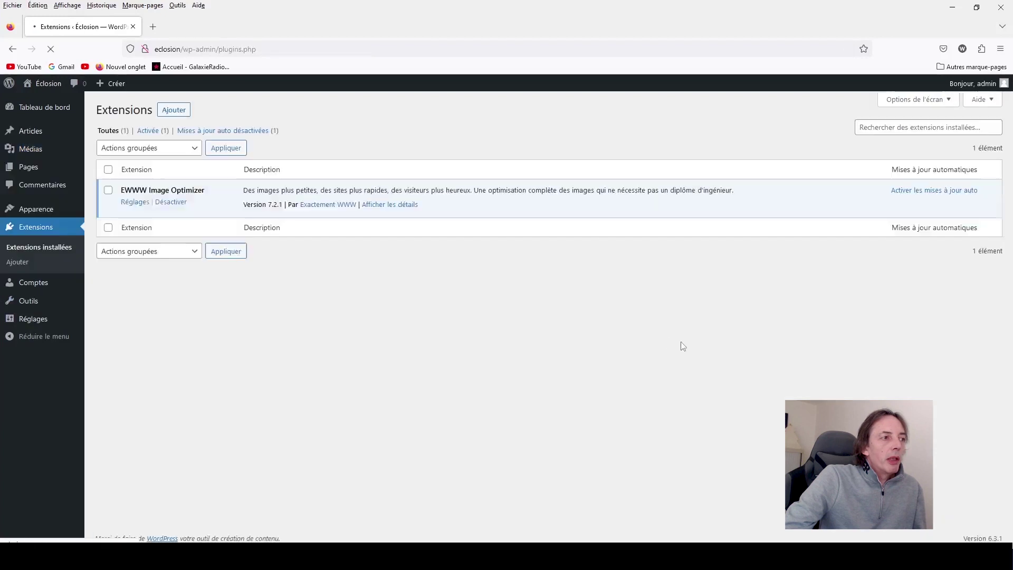